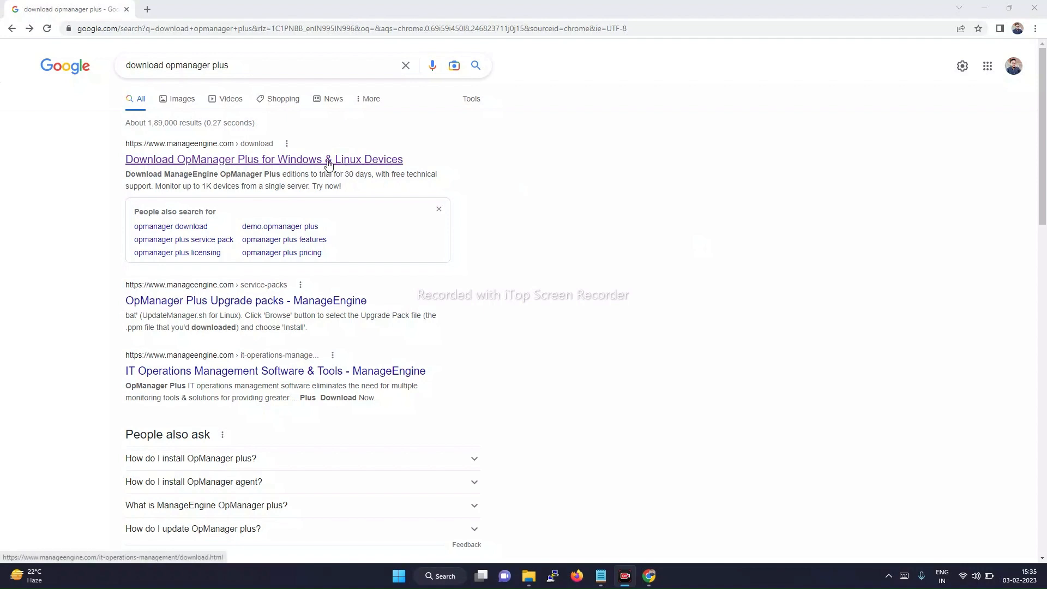
Step: Open the OpManager Plus download page, and run ManageEngine_OpManager_Plus_64bit from the Downloads folder as administrator
click(328, 163)
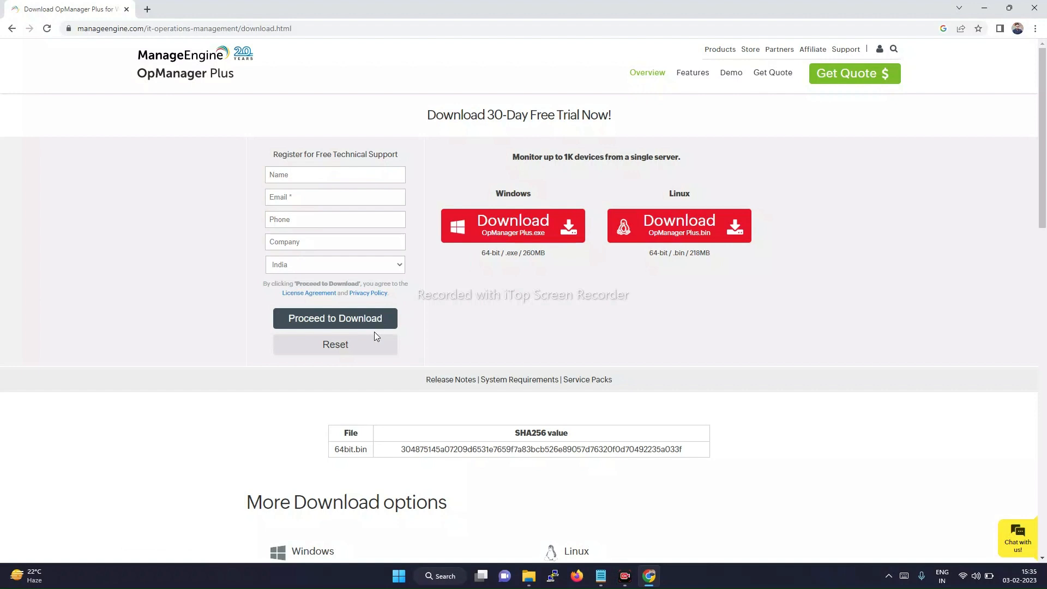
click(528, 576)
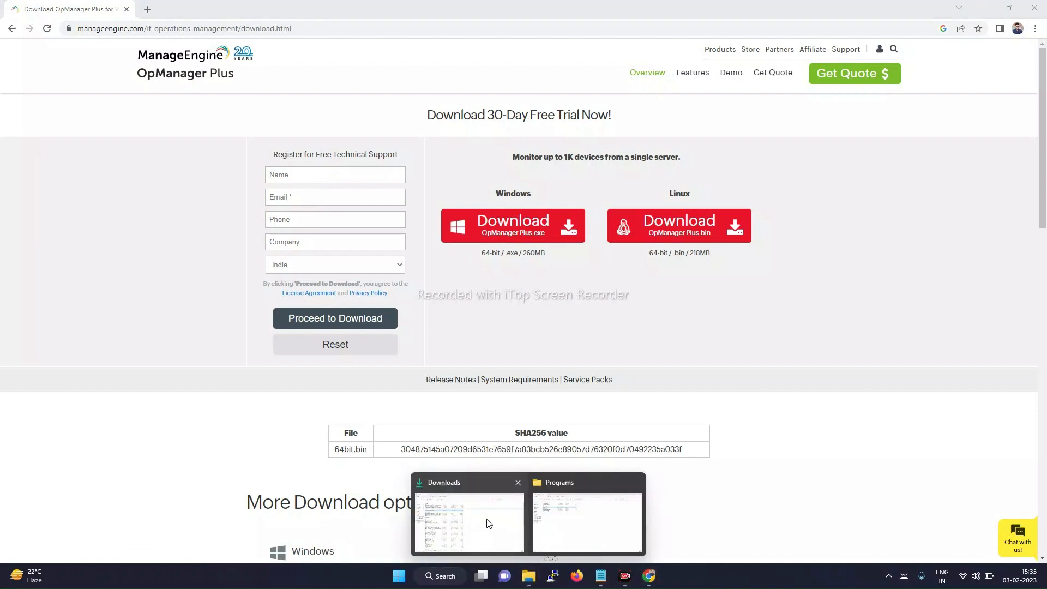
click(489, 523)
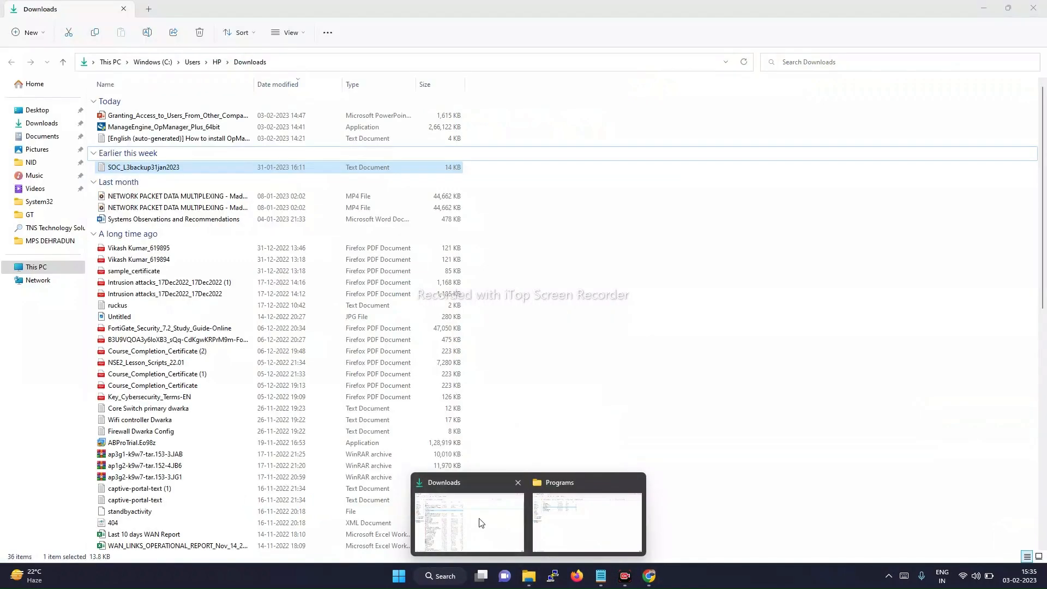
click(134, 129)
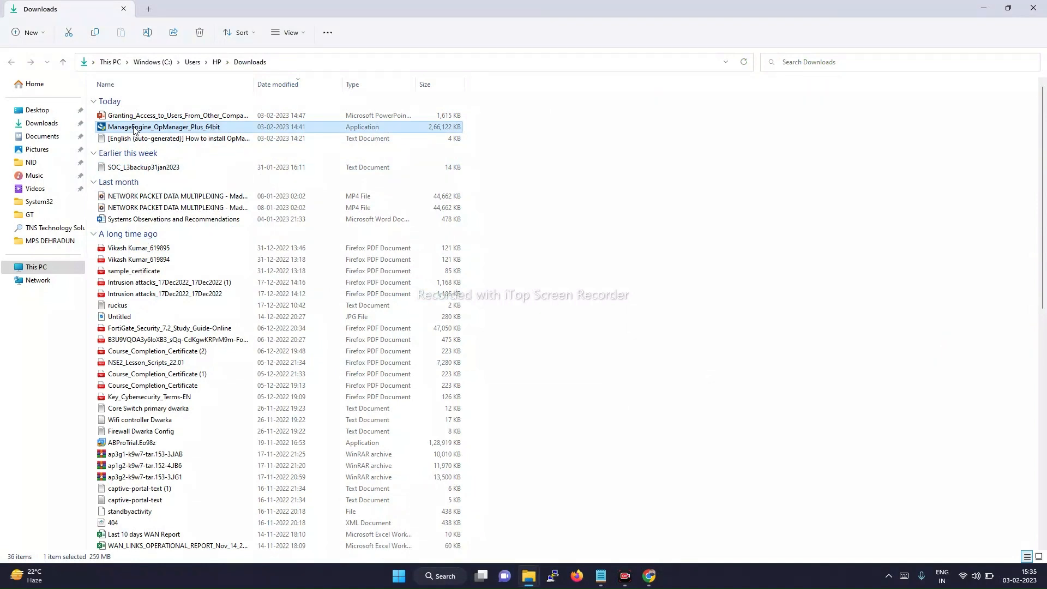
right_click(134, 130)
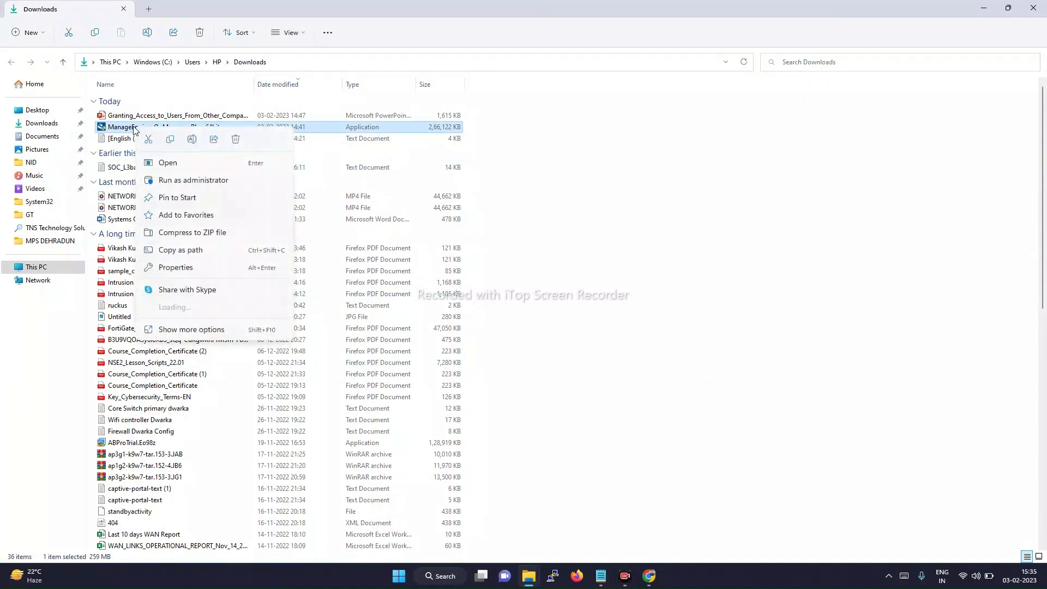
click(210, 186)
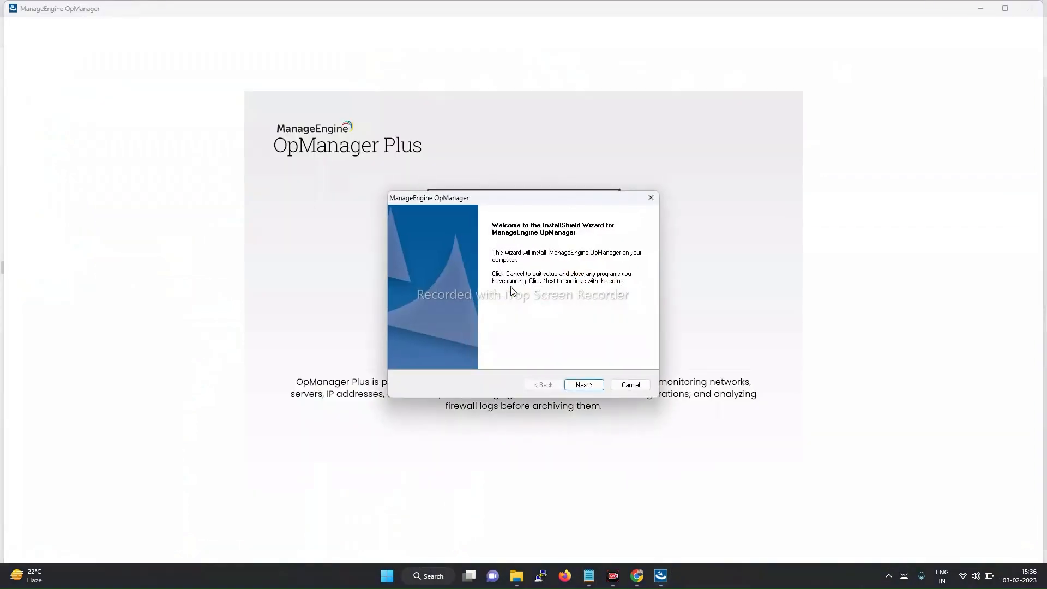
Step: Accept the license agreement in the setup wizard and keep the default destination folder and the default HTTP, HTTPS and NetFlow ports
click(583, 386)
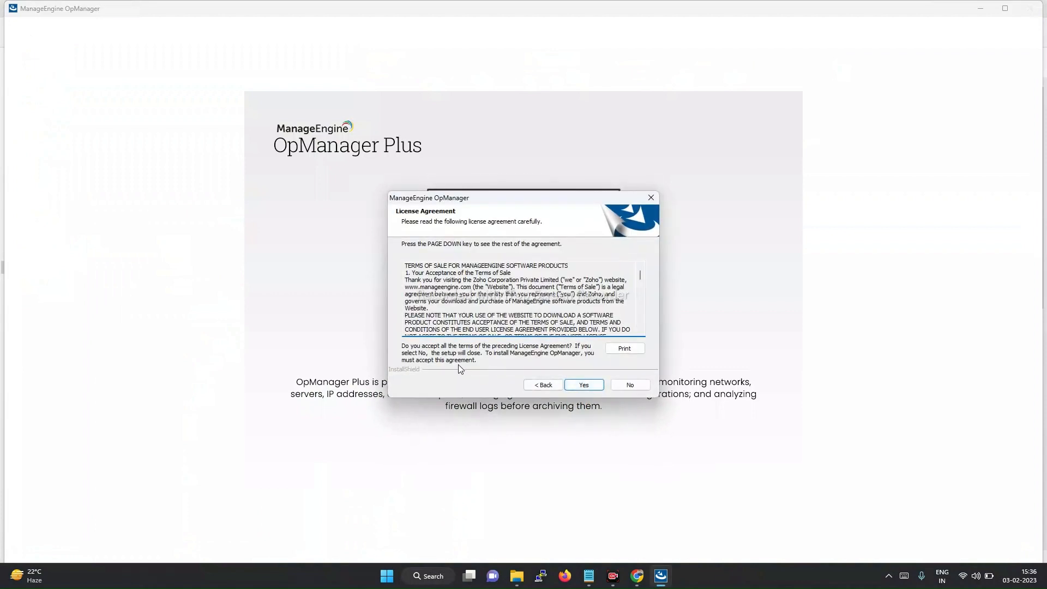
click(589, 386)
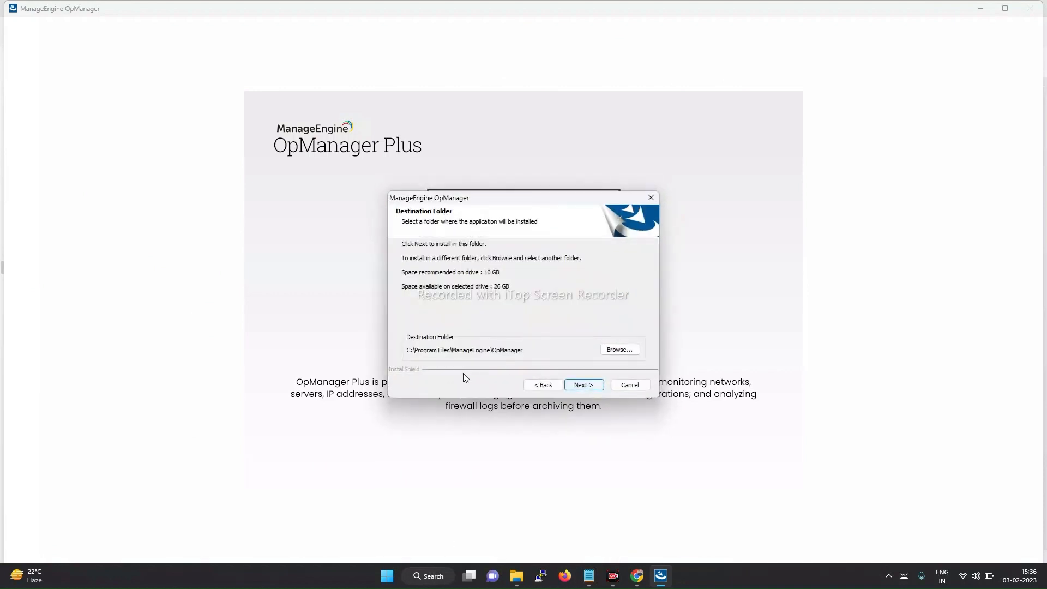
click(583, 385)
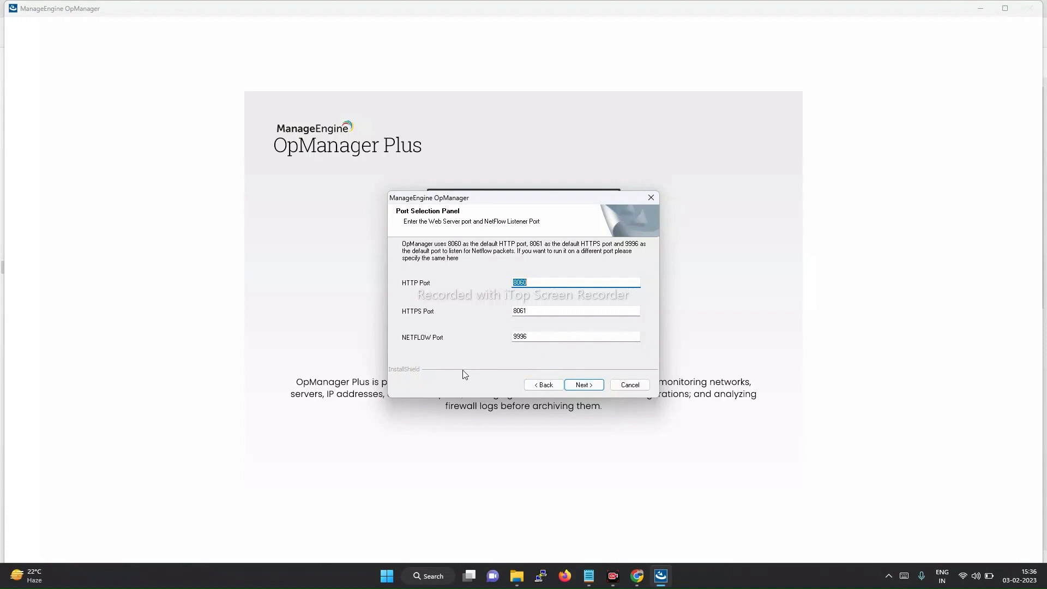
click(585, 385)
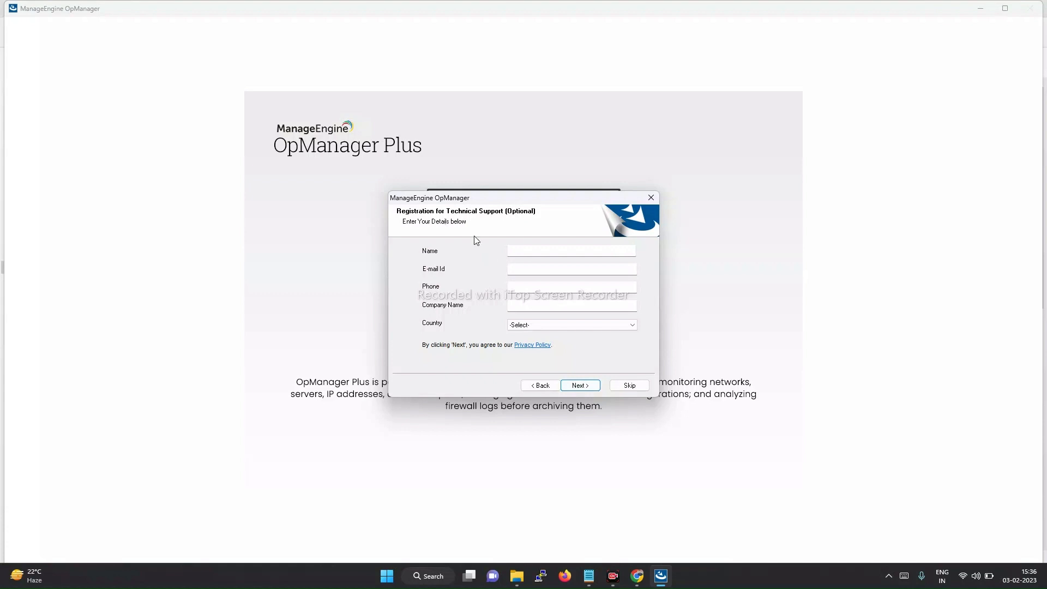
Step: Skip the technical support registration and complete the installation with the bundled PostgreSQL database and Start Server enabled, closing the readme window
click(638, 387)
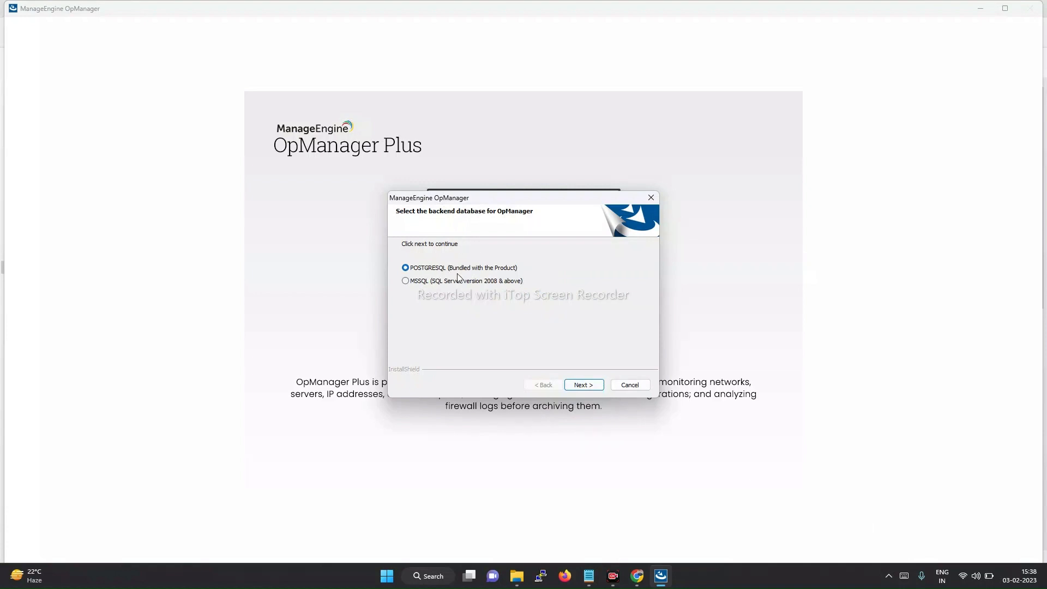
click(590, 387)
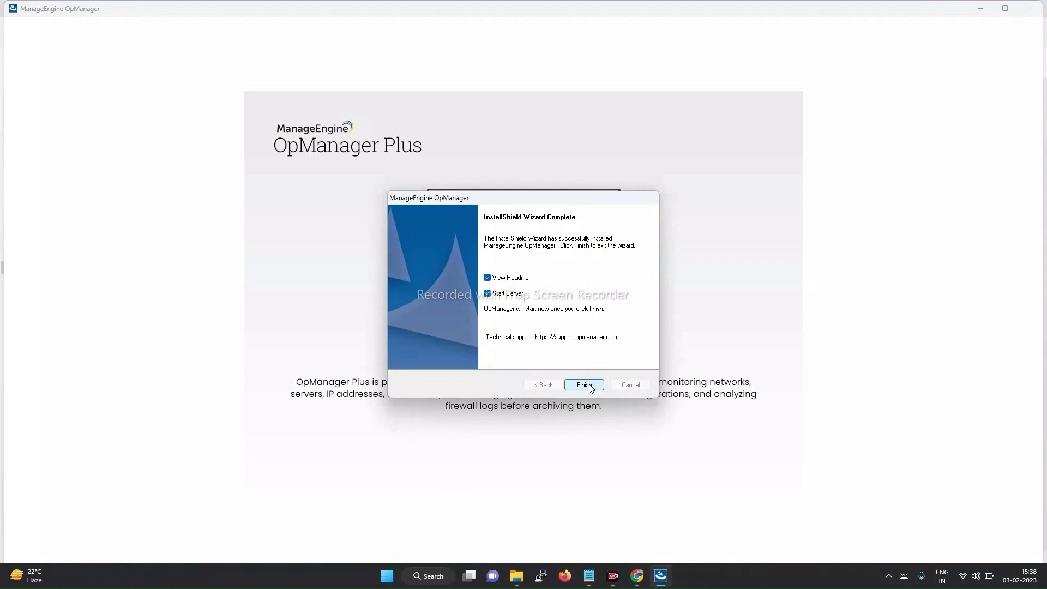
click(584, 385)
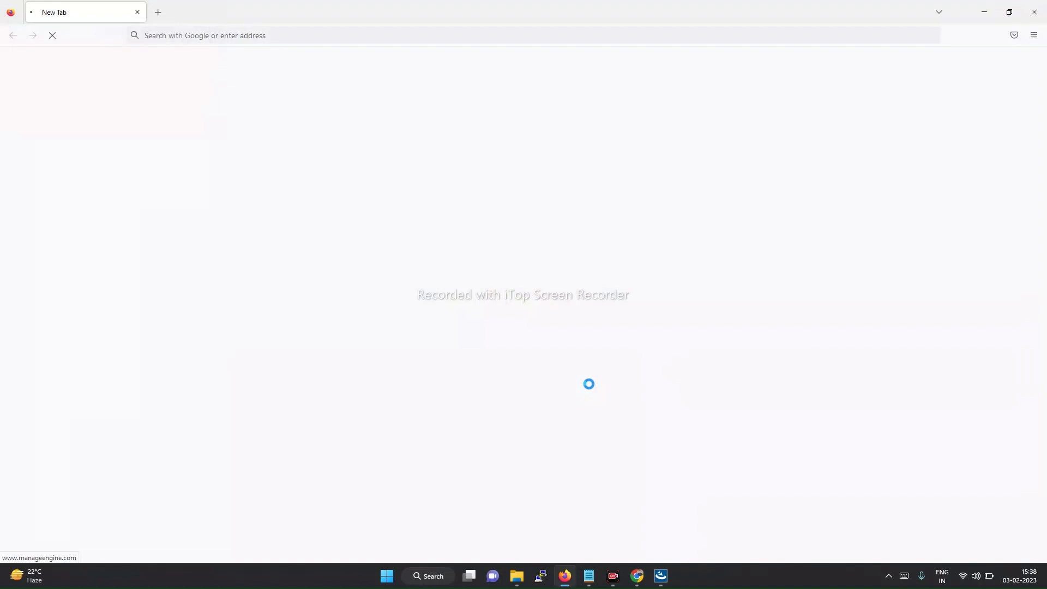
click(1034, 12)
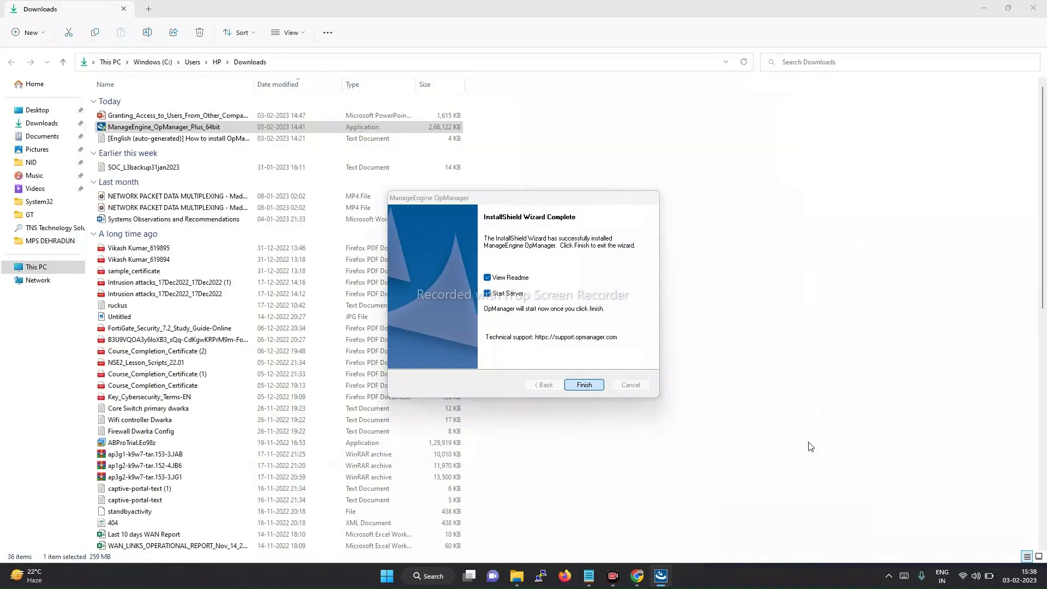
Step: Check the OpManager Plus service status and HTTPS port in the system tray
click(889, 579)
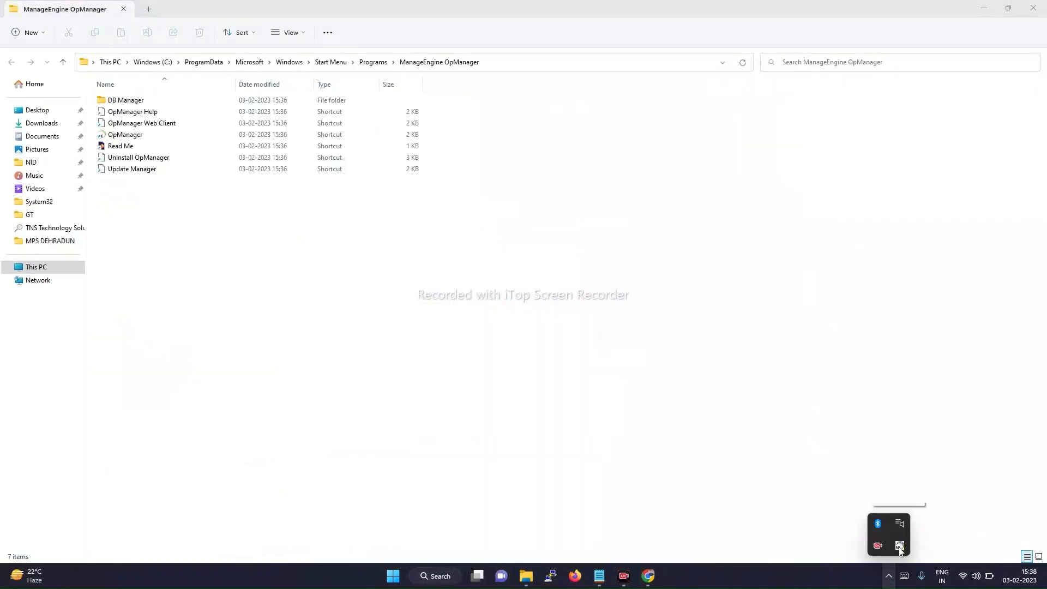
mouse_move(900, 545)
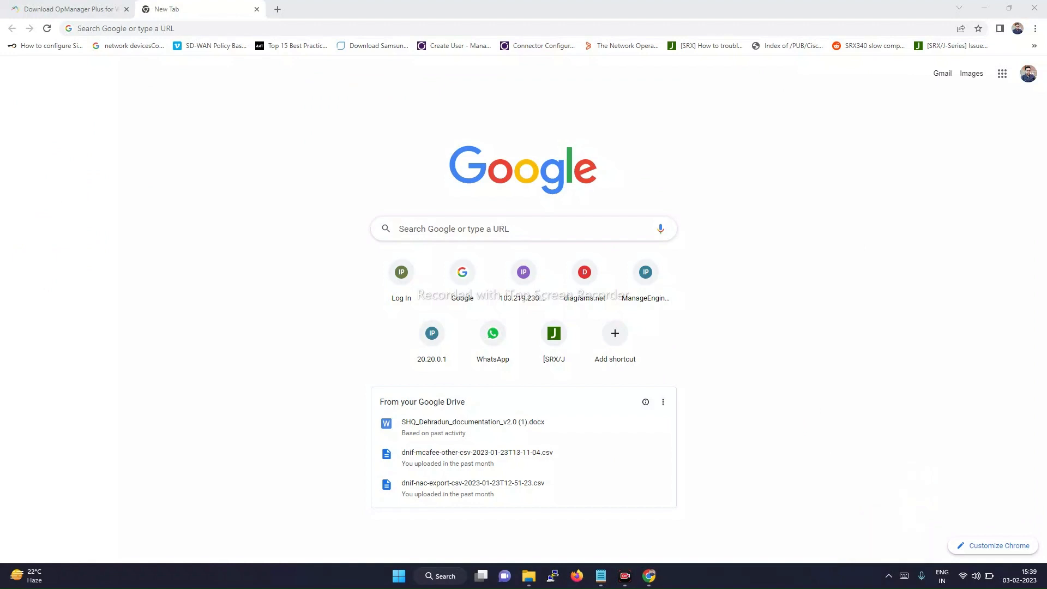
click(895, 577)
mouse_move(900, 547)
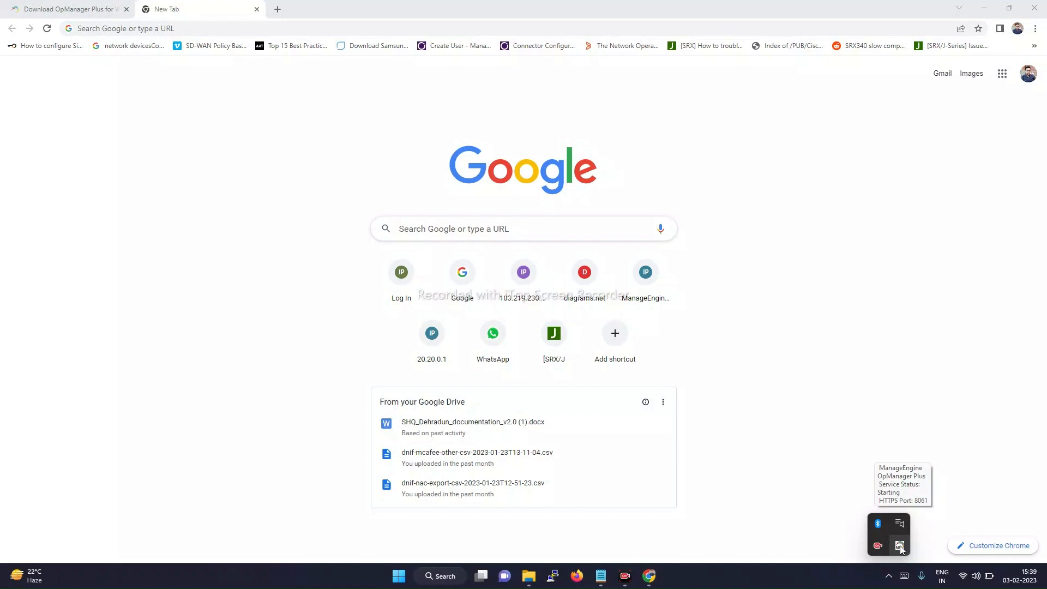
click(182, 23)
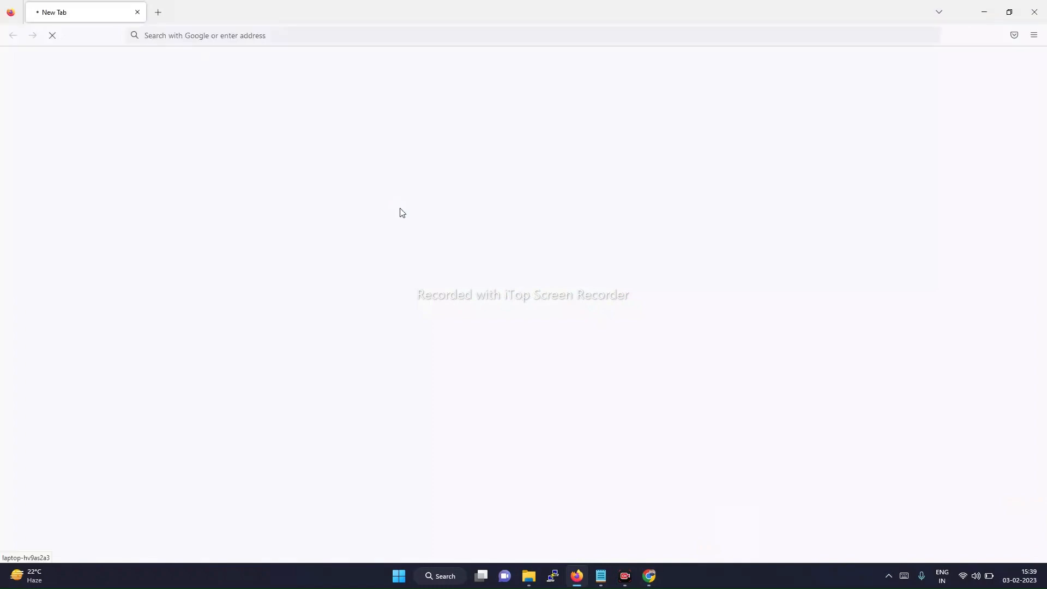
click(1034, 11)
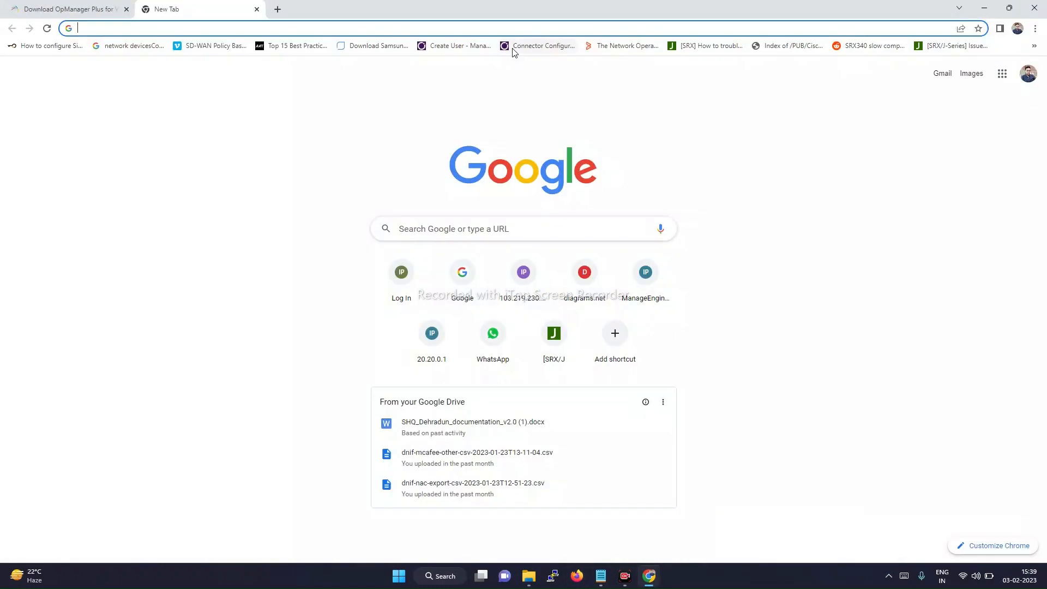
text(htt)
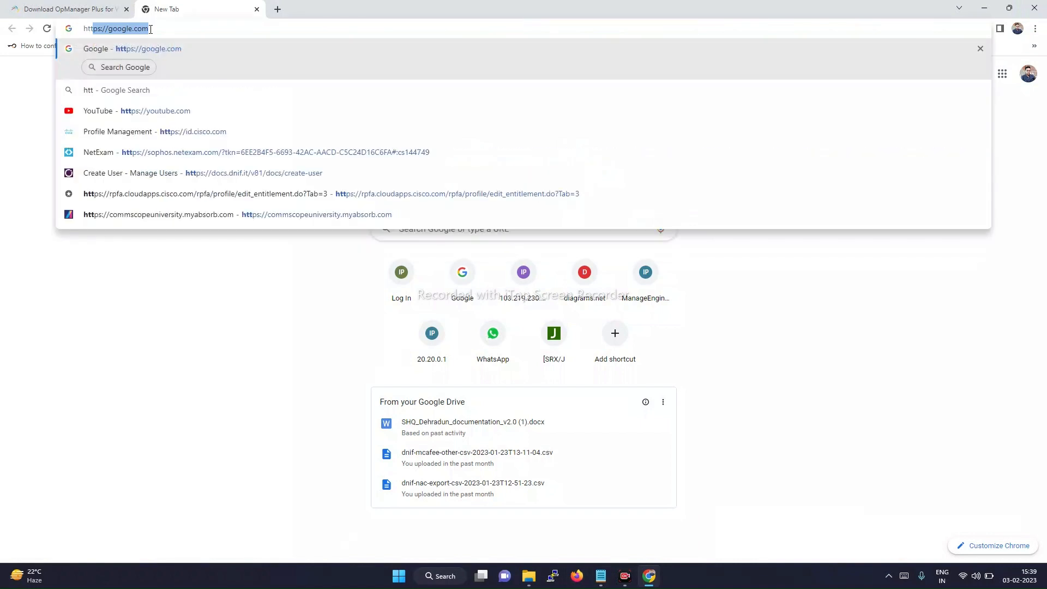
text(ps:)
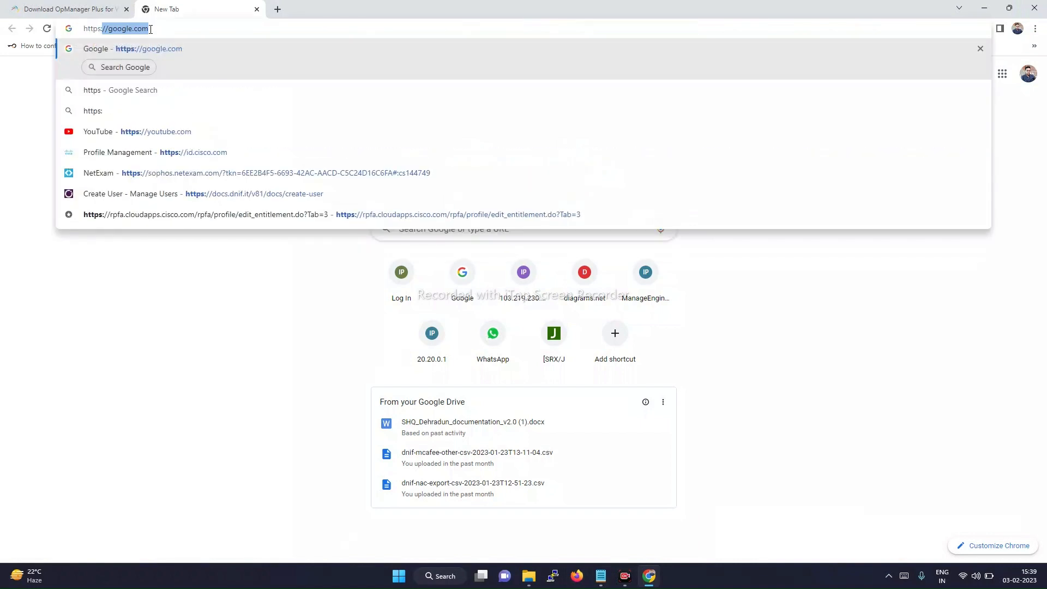
text(//l)
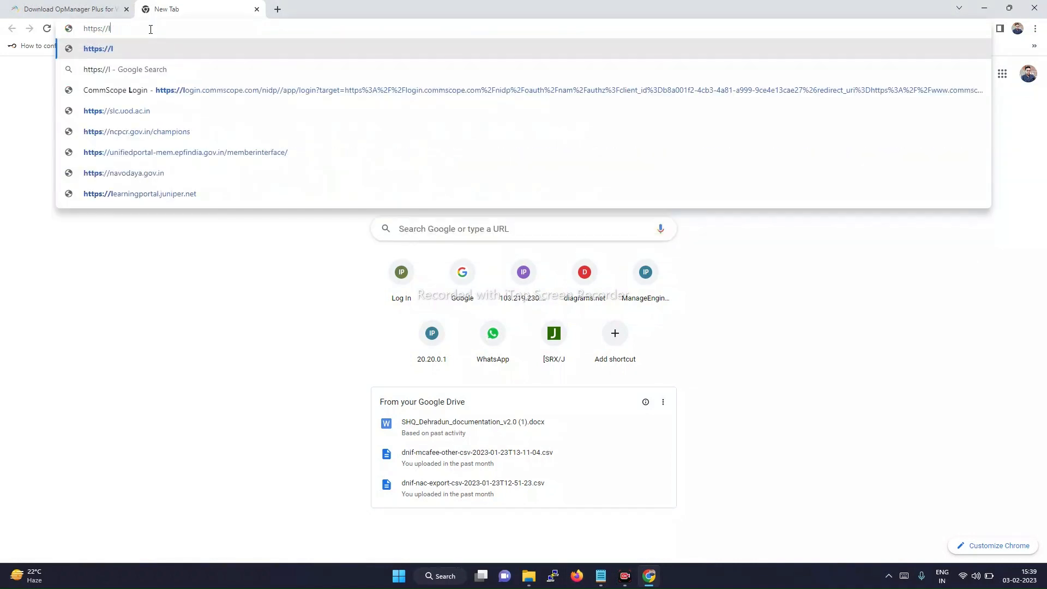
text(ocalhost)
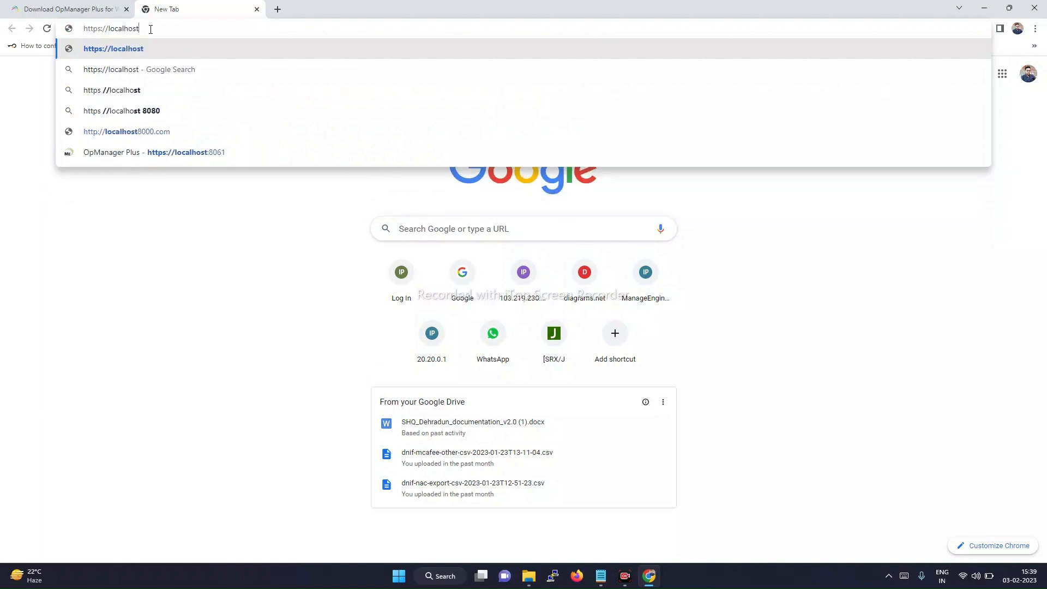
text(:8061)
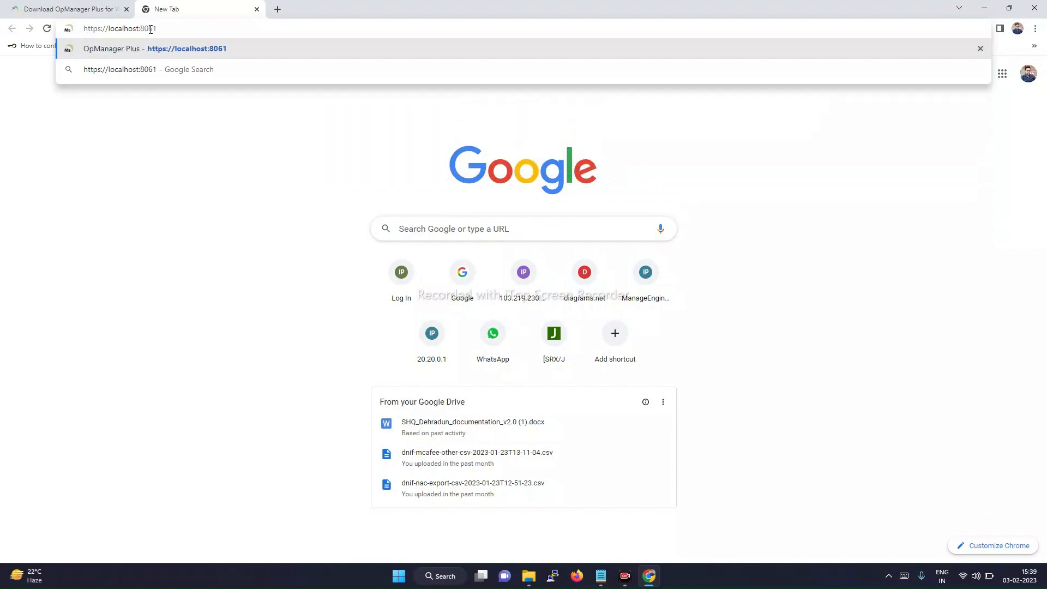
key(Return)
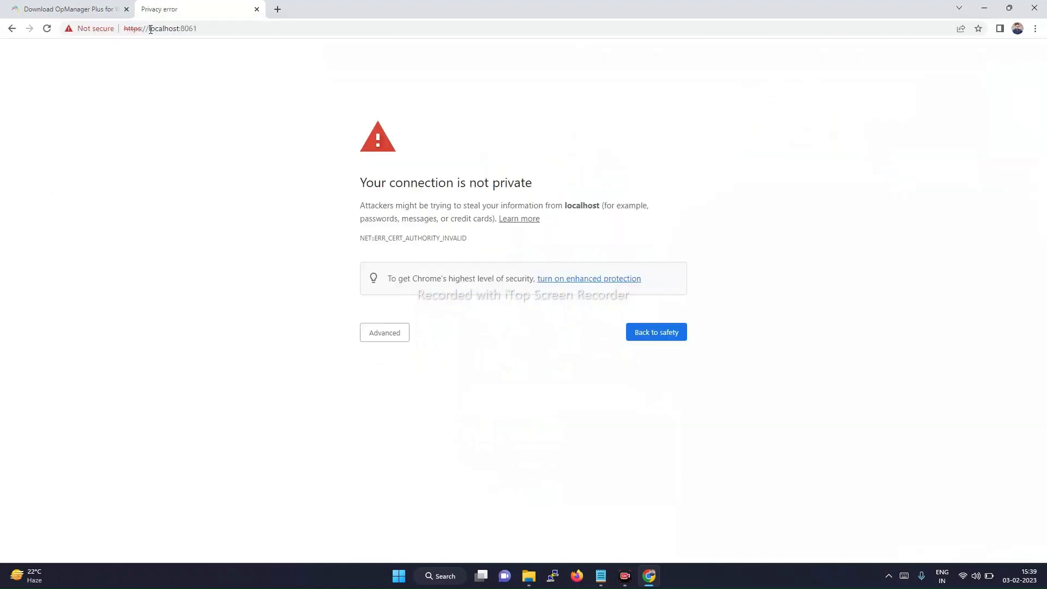
click(378, 342)
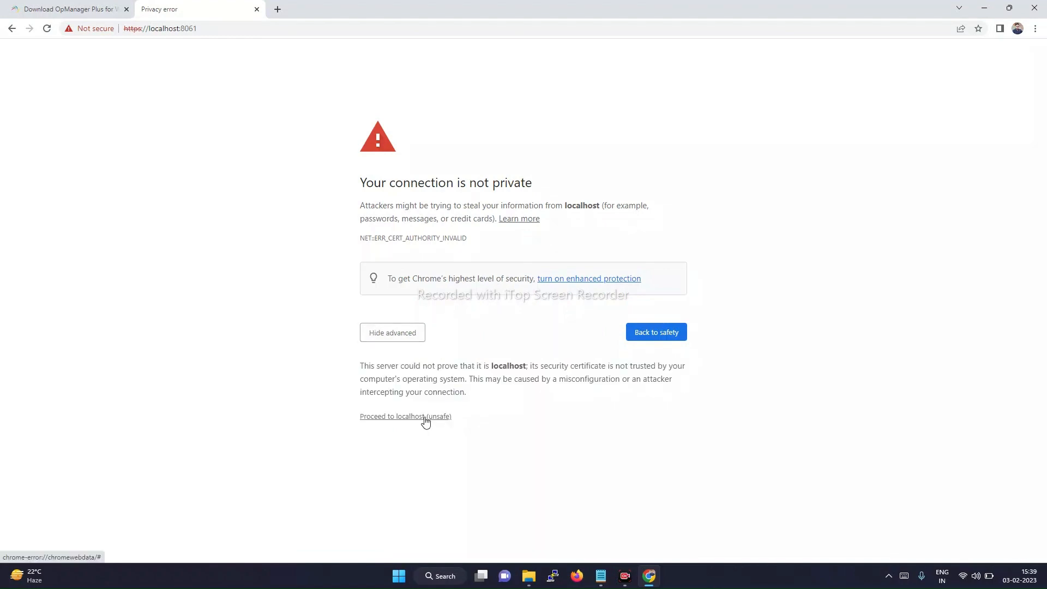
click(426, 418)
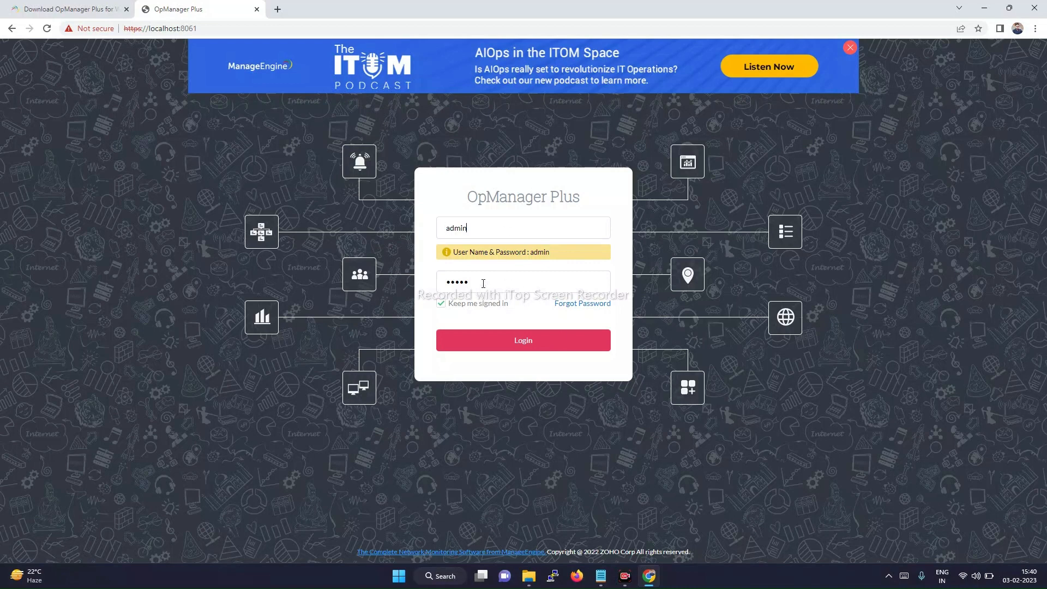
Step: Log in to OpManager Plus with the prefilled credentials and dismiss the mobile alerts popup with Remind me later
click(537, 352)
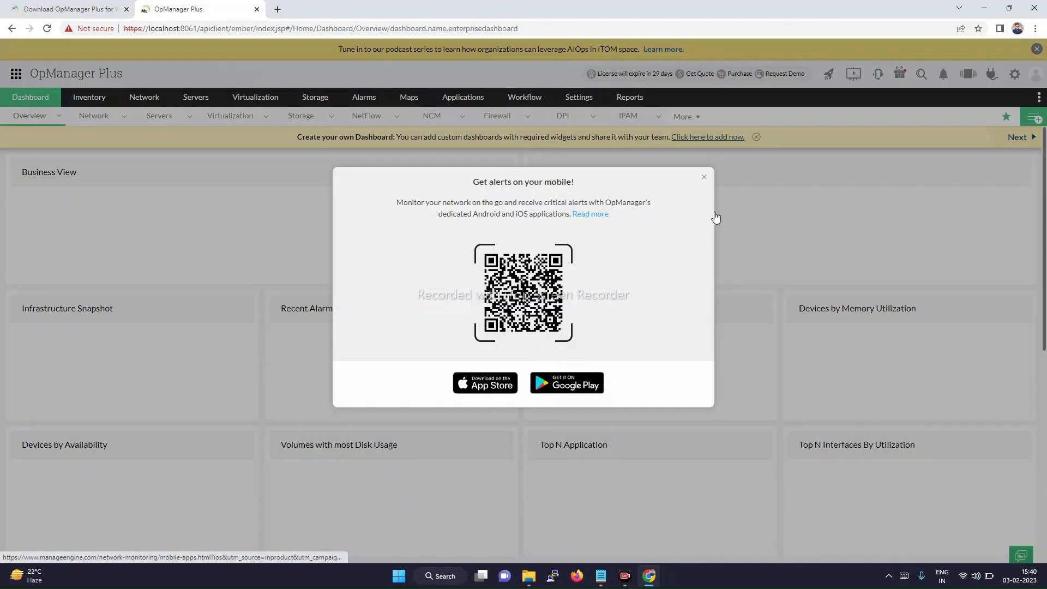
click(706, 178)
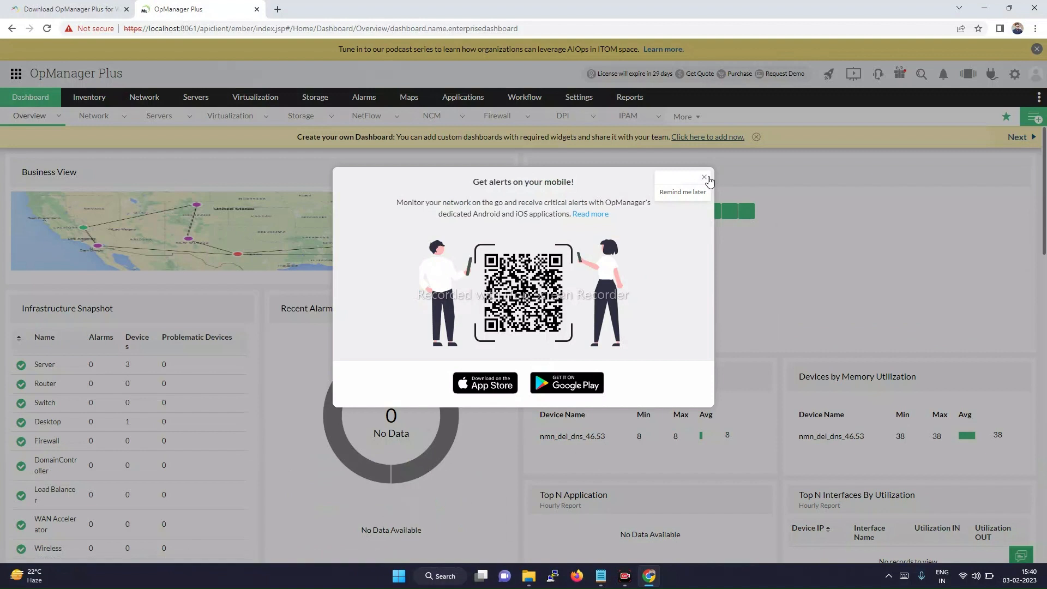
click(682, 192)
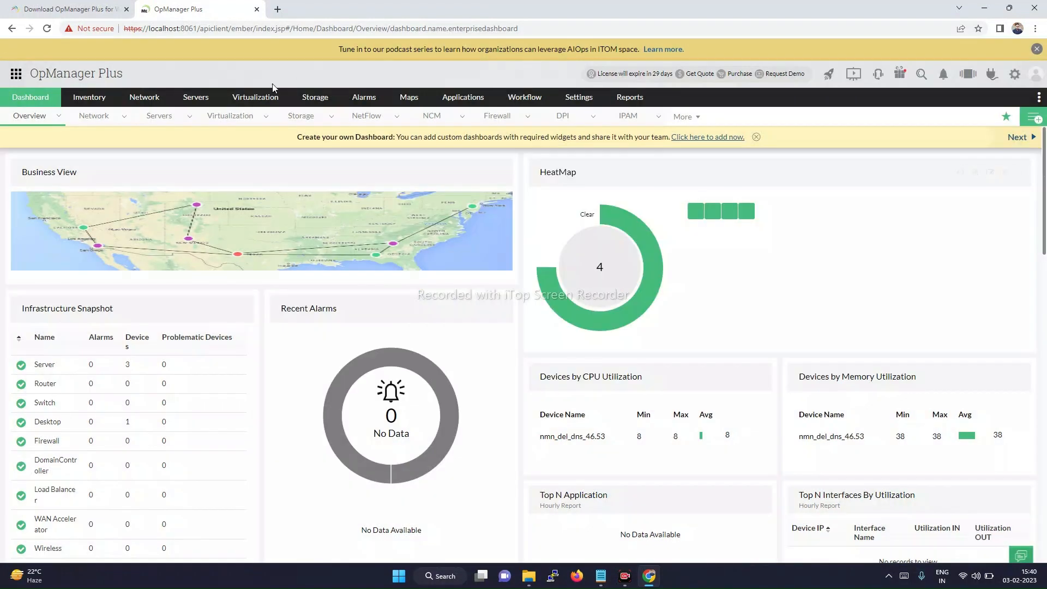
Step: Open the Network section's device list
click(140, 104)
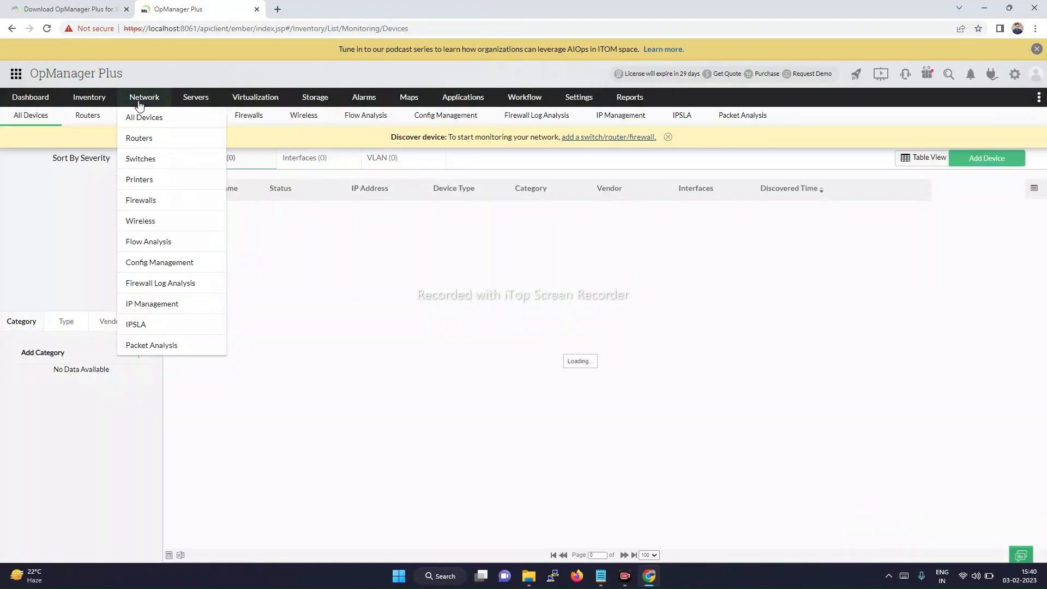